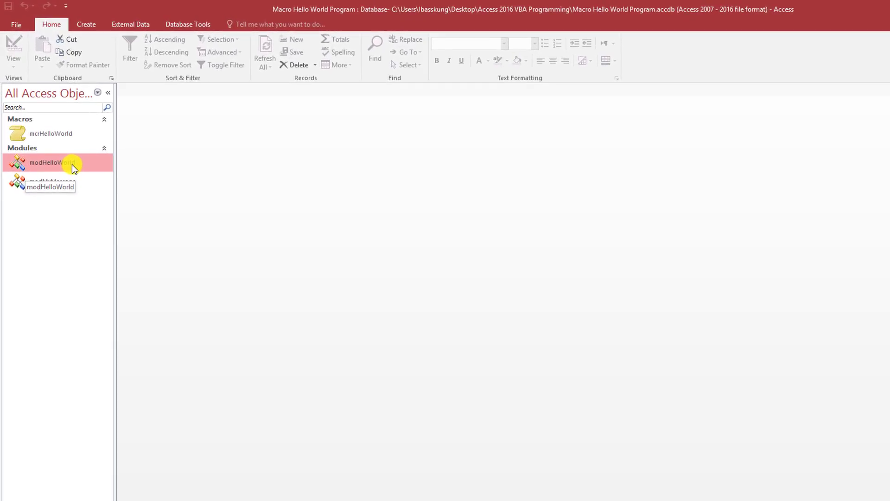
- Open the modHelloWorld code and export it to the Desktop as modHelloWorld.bas
double_click(71, 163)
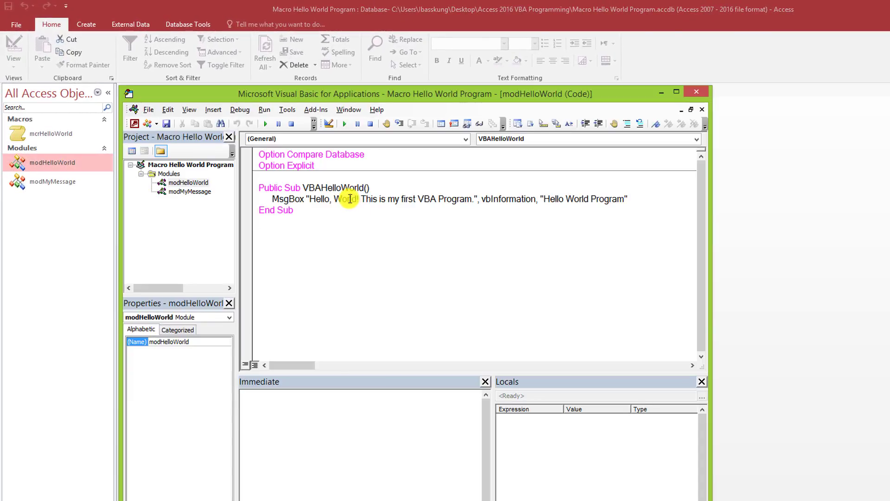
left_click(306, 198)
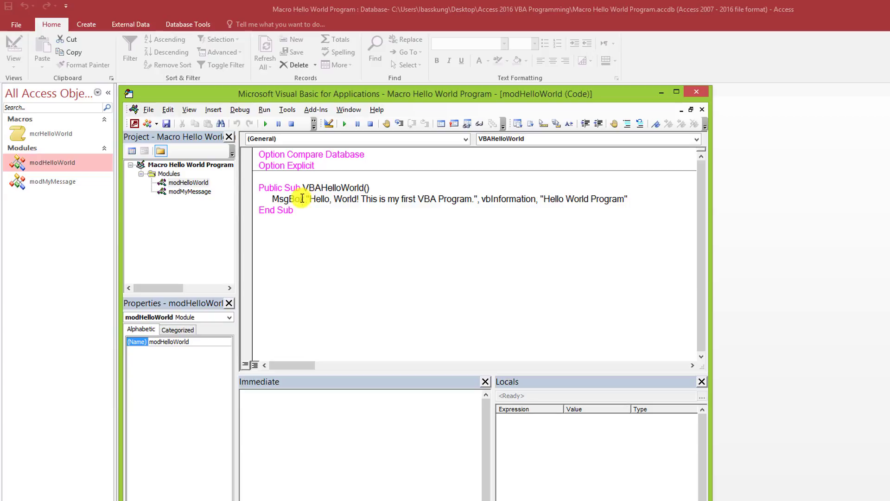
left_click(150, 110)
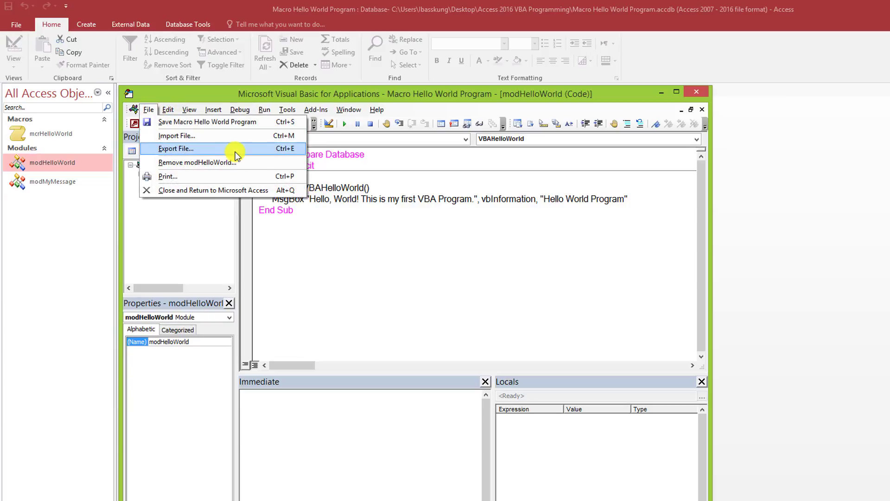
left_click(246, 149)
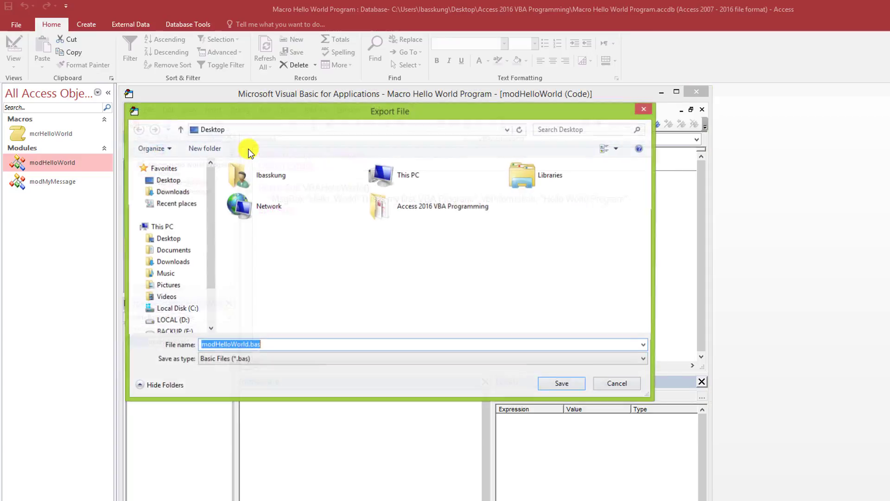
left_click_drag(319, 111, 345, 182)
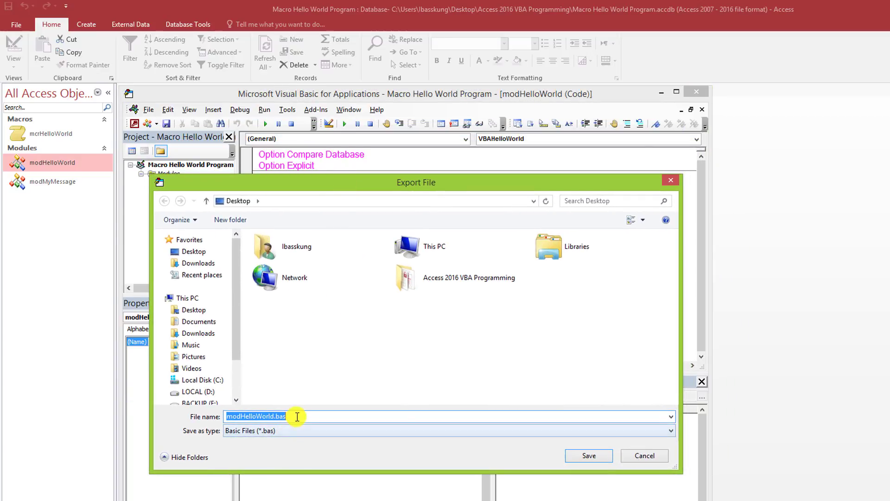
left_click(282, 416)
left_click_drag(277, 416, 306, 418)
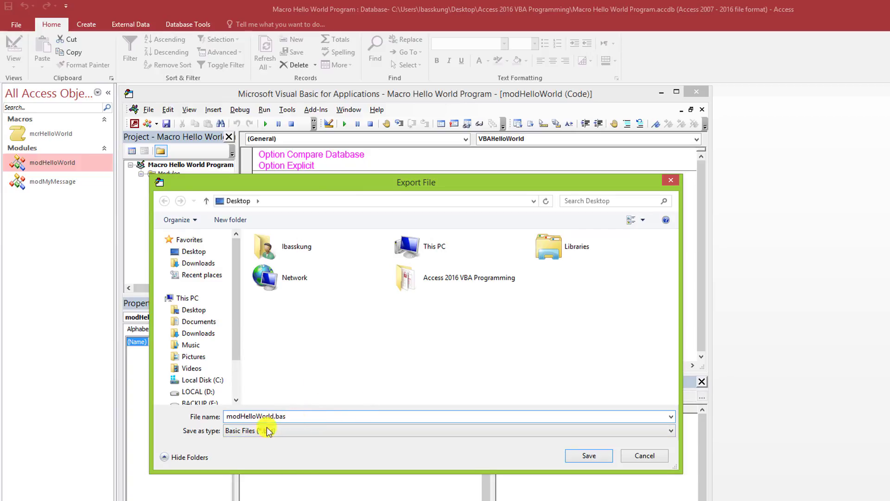
left_click(291, 417)
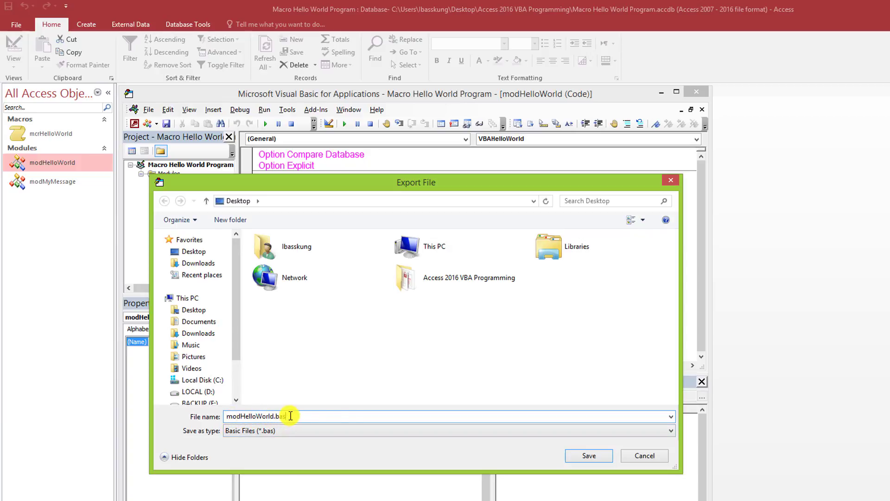
double_click(245, 417)
left_click(306, 416)
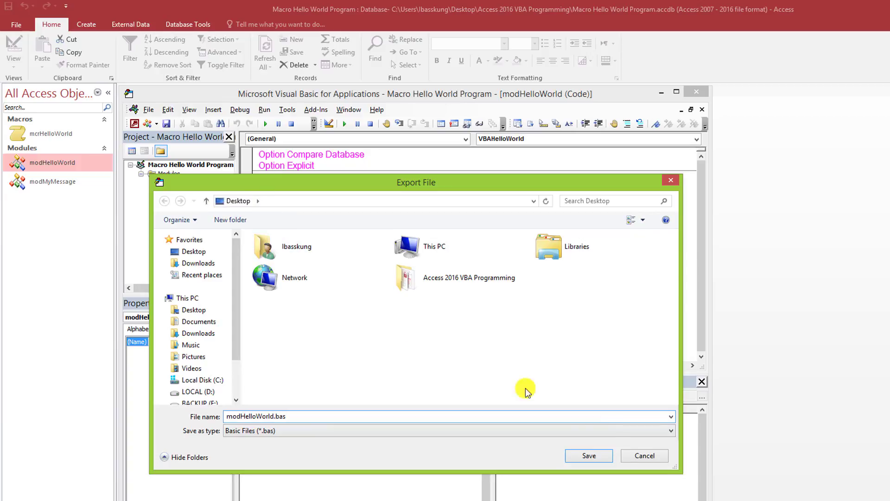
left_click(599, 458)
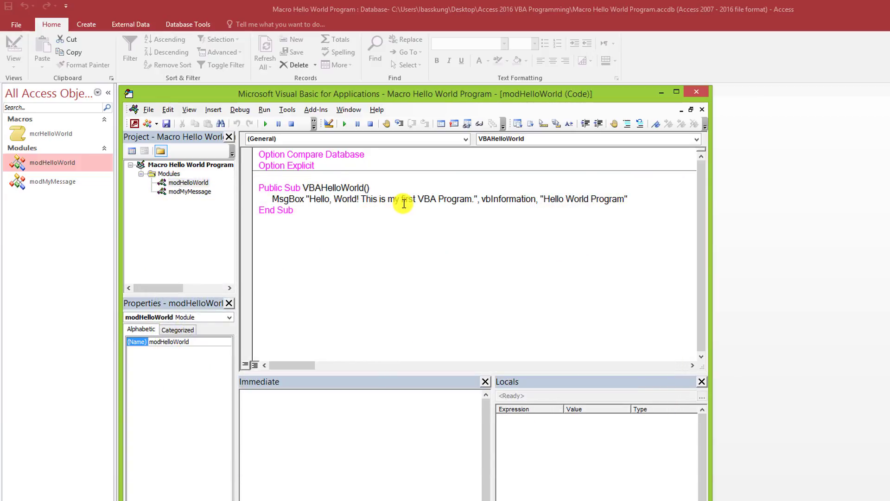
- Import modHelloWorld.bas from the Desktop, adding module modHelloWorld1 to the project
left_click(378, 201)
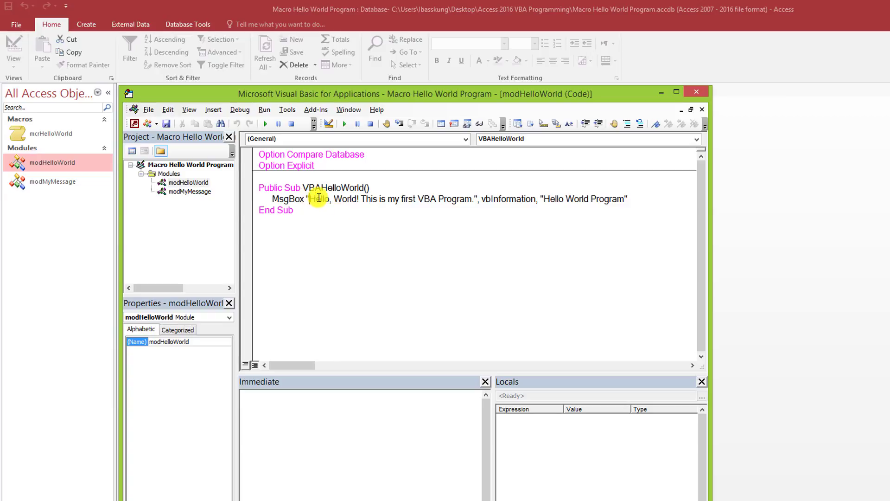
left_click(148, 110)
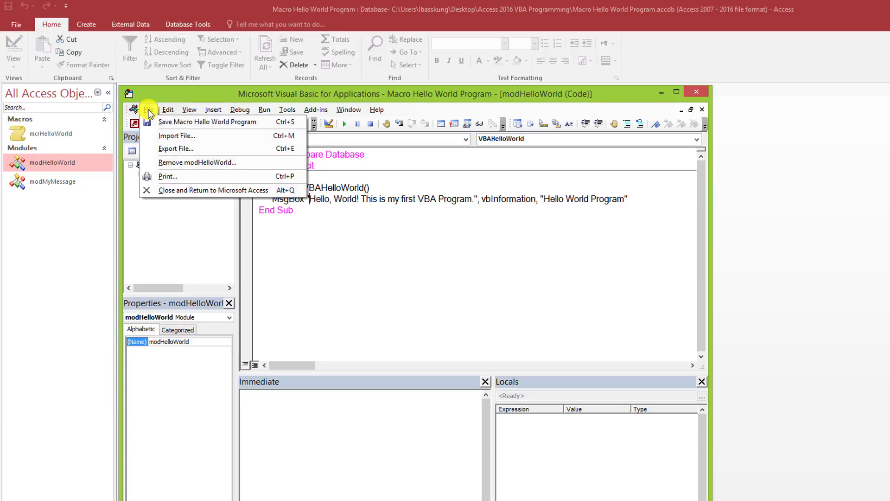
left_click(215, 137)
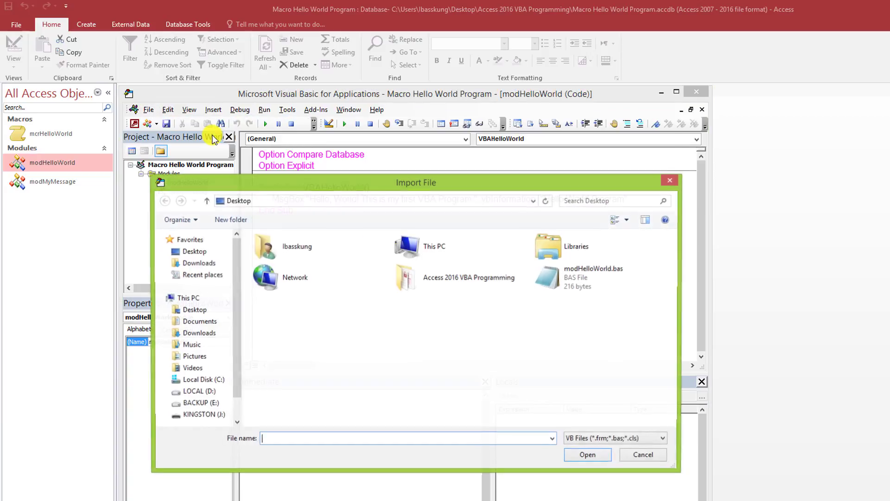
left_click(555, 281)
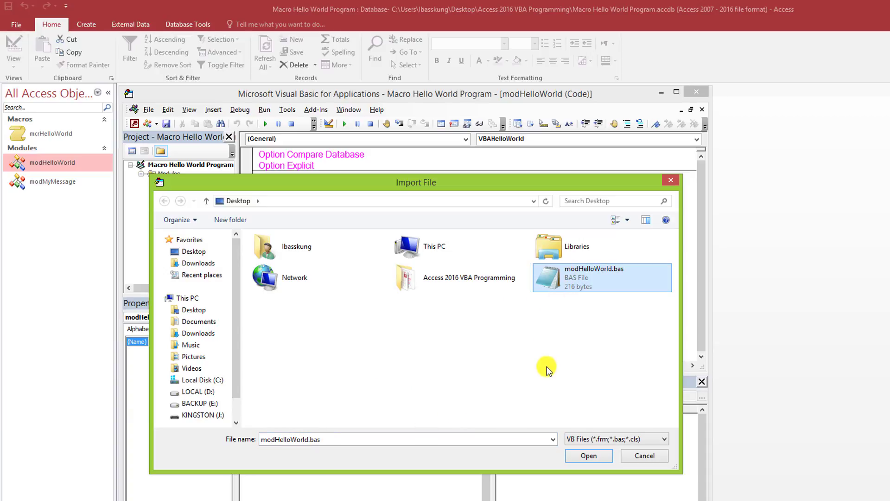
left_click(589, 456)
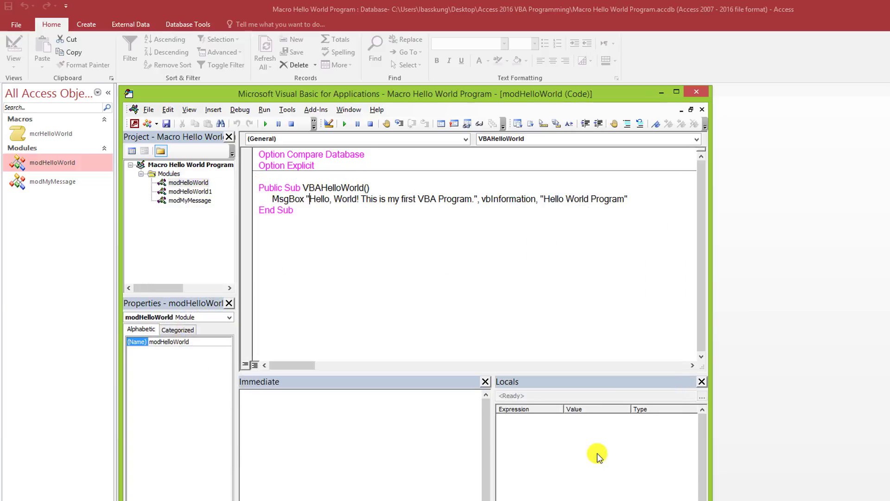
- Open modHelloWorld1, run VBAHelloWorld with F5 and dismiss the Hello World message
left_click(191, 192)
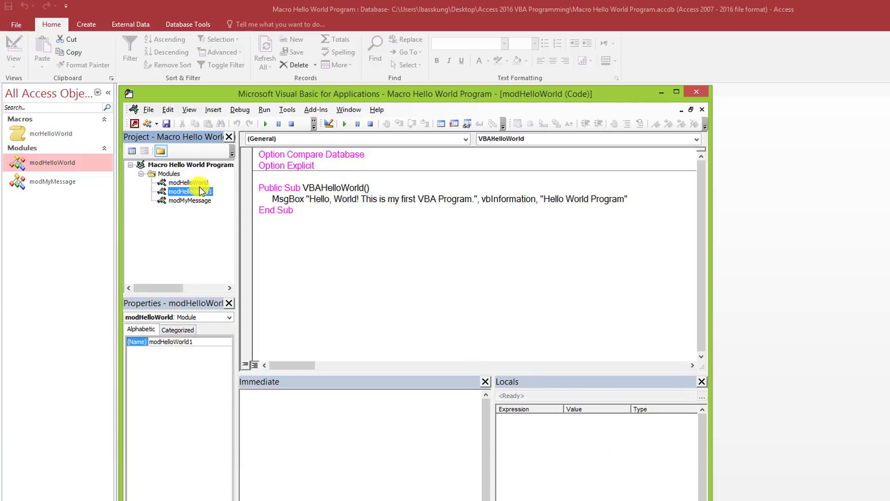
left_click(193, 183)
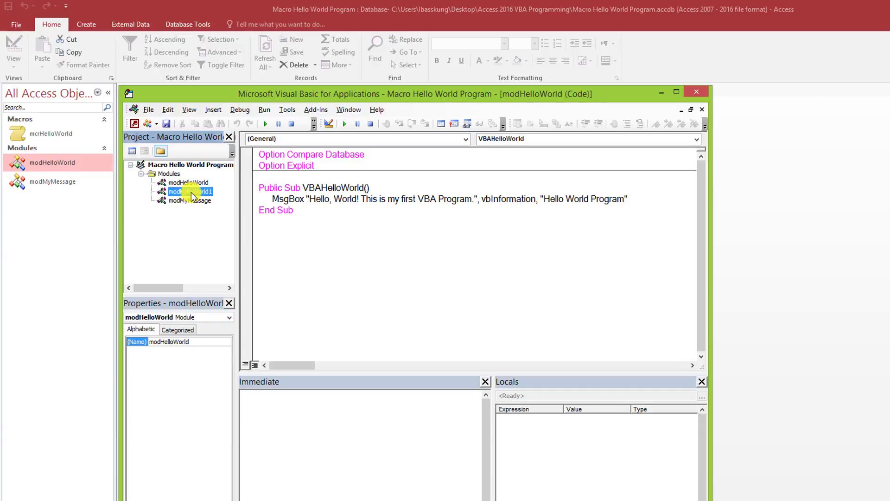
double_click(190, 191)
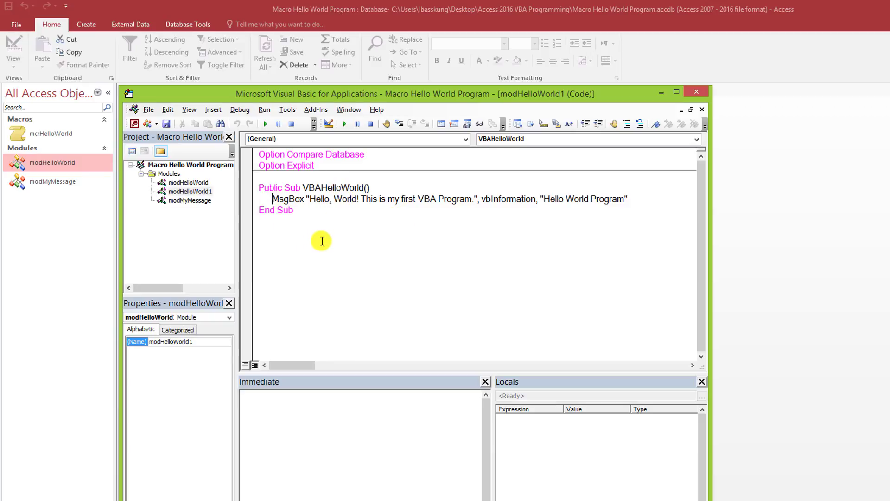
key("F5")
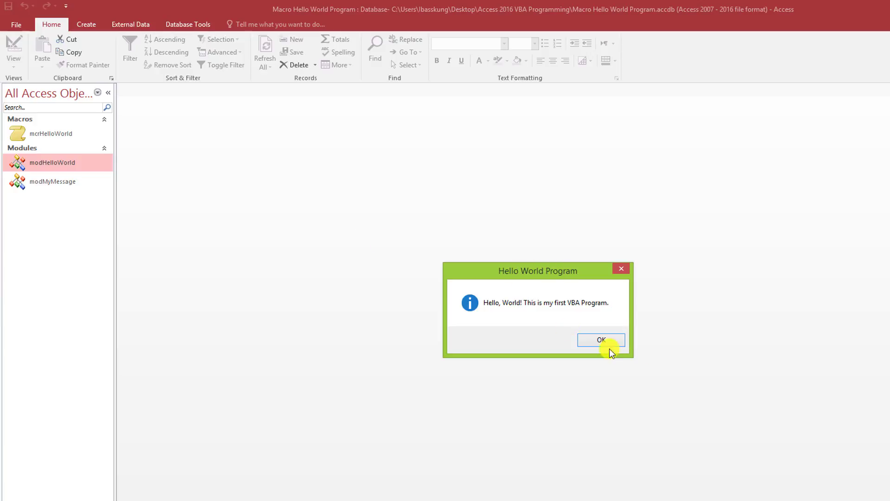
left_click(609, 339)
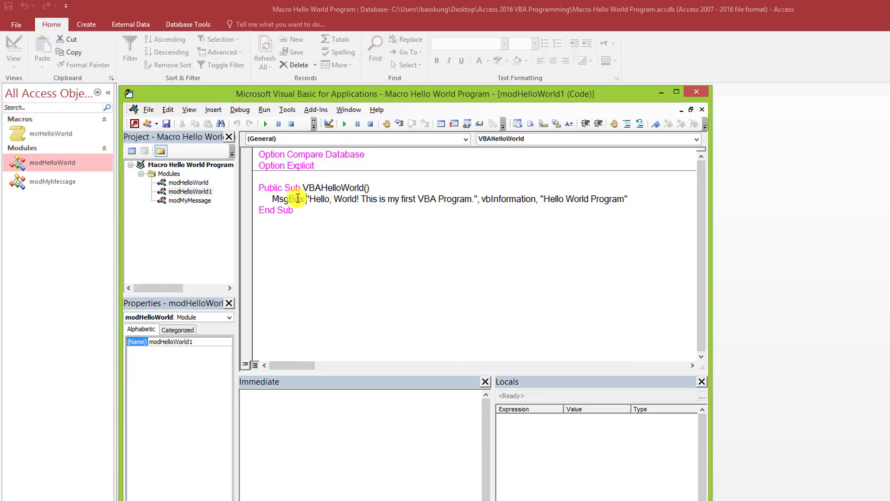
- Select the VBAHelloWorld procedure lines and then the MsgBox line in the code
left_click(316, 211)
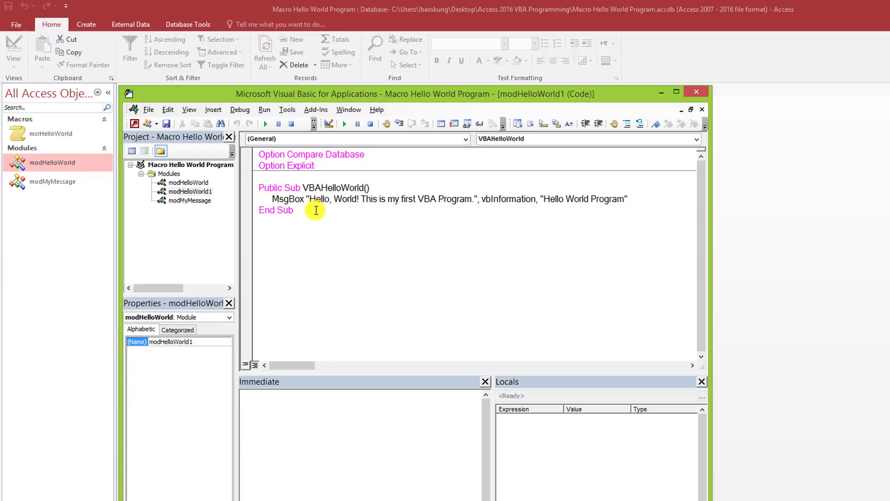
left_click_drag(276, 201, 244, 187)
left_click(288, 199)
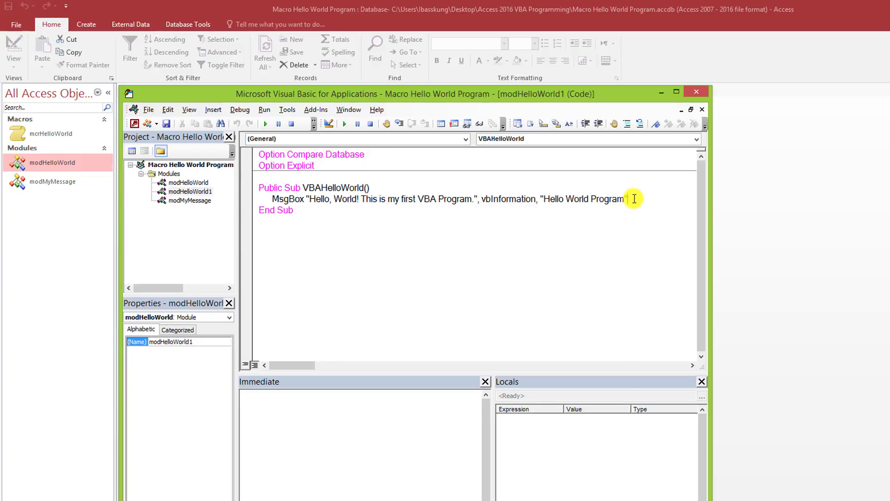
left_click_drag(631, 199, 255, 199)
left_click(278, 184)
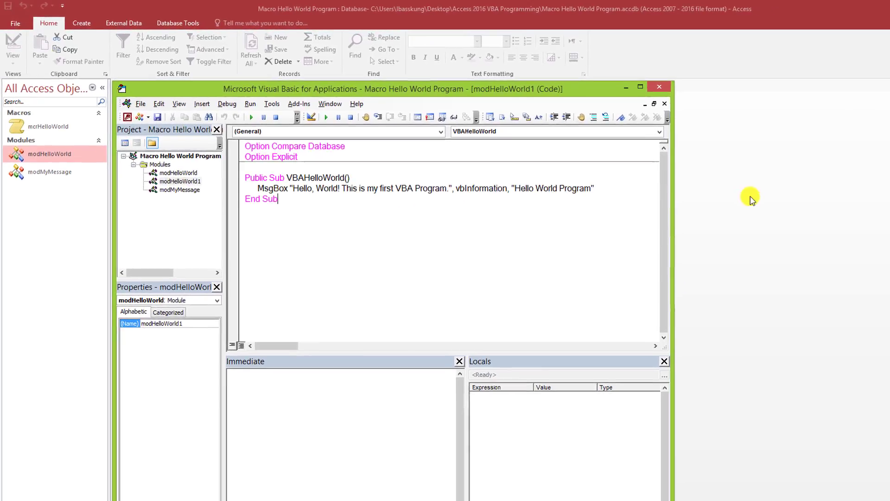
- Close the VBA editor and bring the Macro Hello World Program database window back
left_click(652, 195)
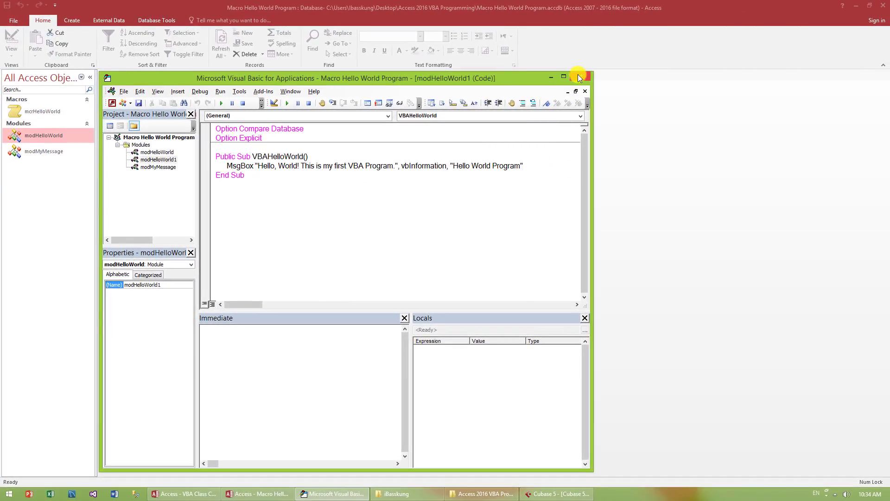
left_click(579, 75)
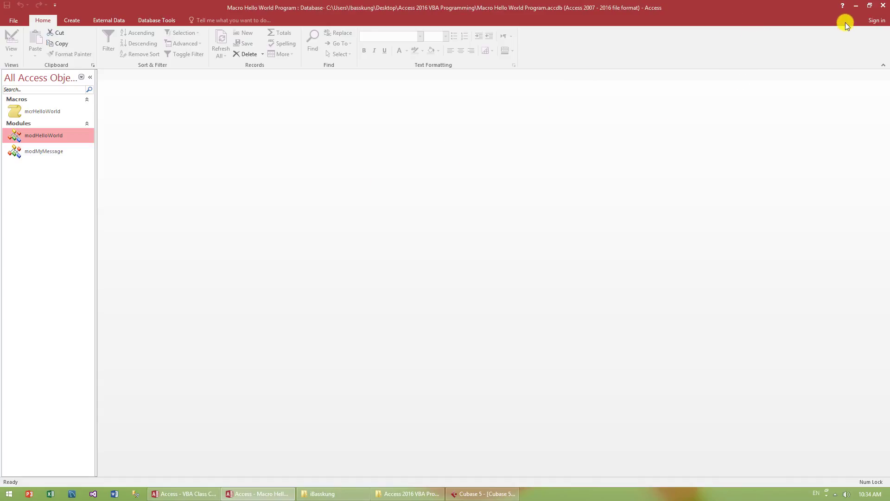
left_click(853, 7)
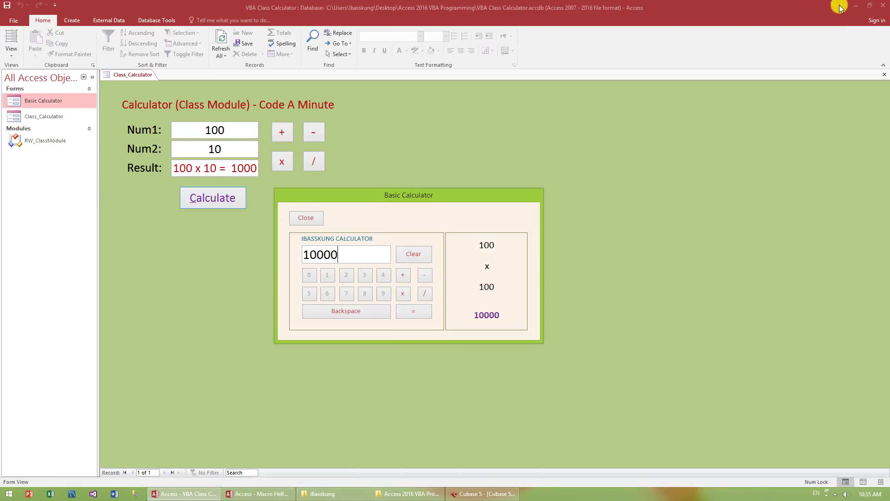
left_click(253, 494)
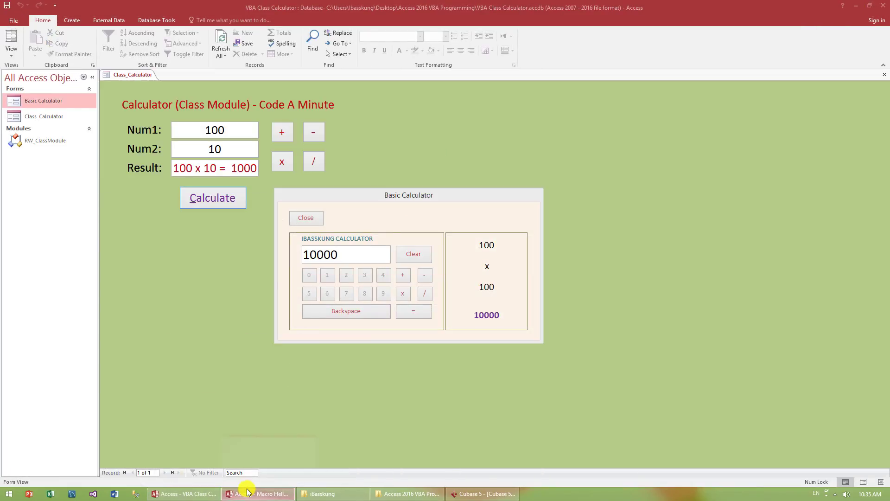
- Close Macro Hello World Program saving modHelloWorld1, then close the Basic Calculator popup form
left_click(883, 5)
left_click(410, 273)
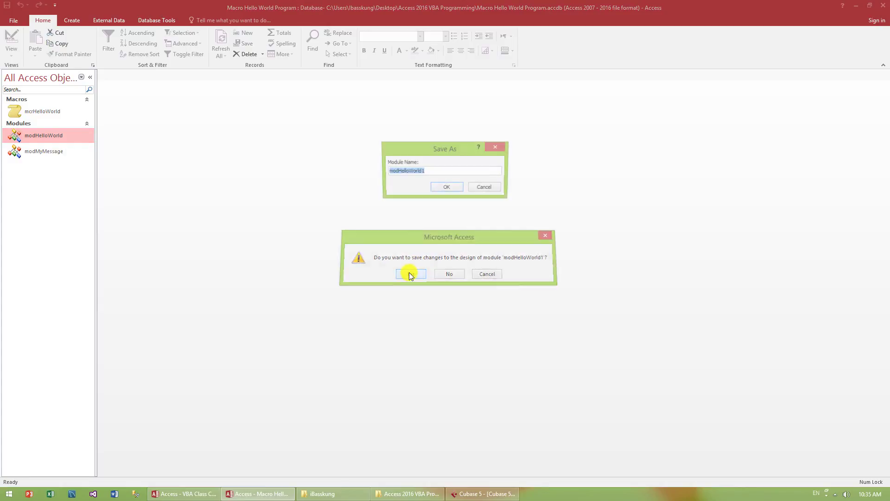
left_click(461, 187)
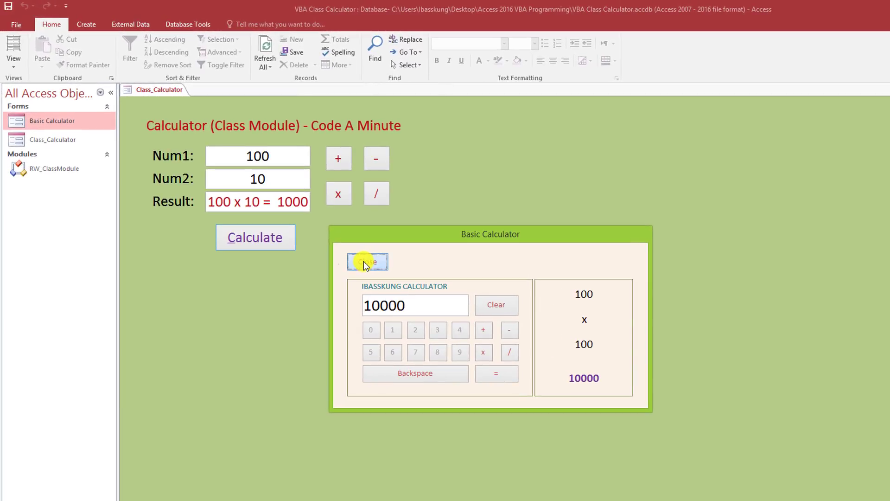
left_click(364, 262)
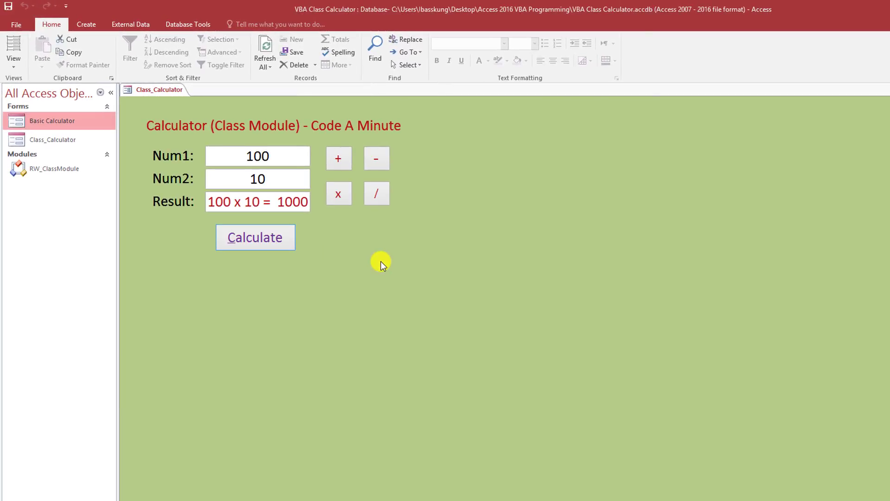
- Start an External Data Access import with Macro Hello World Program.accdb as the source file
left_click(132, 25)
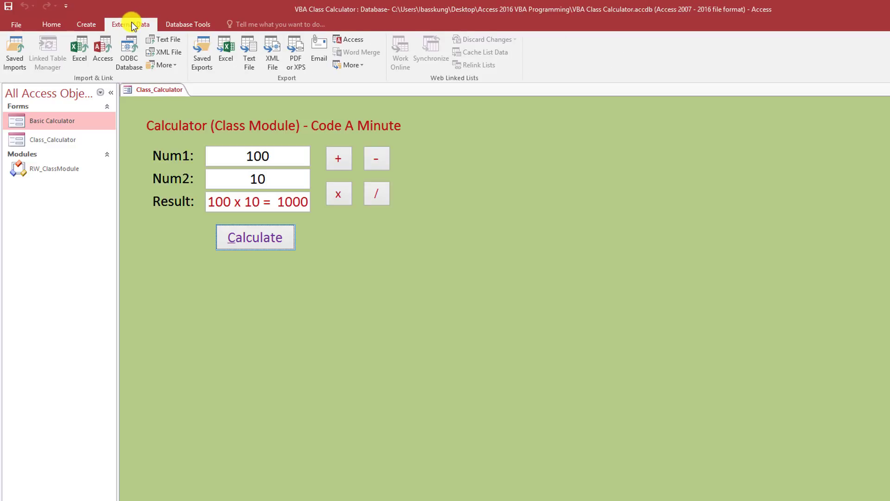
left_click(106, 59)
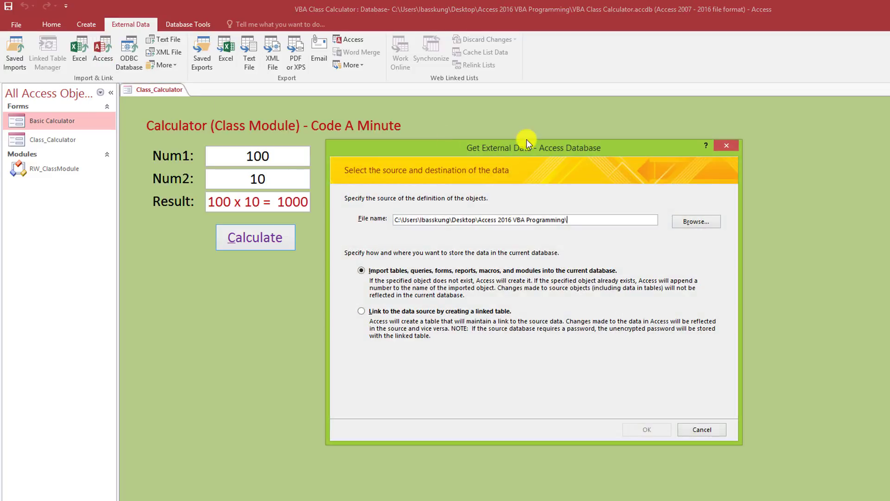
left_click_drag(505, 149, 506, 154)
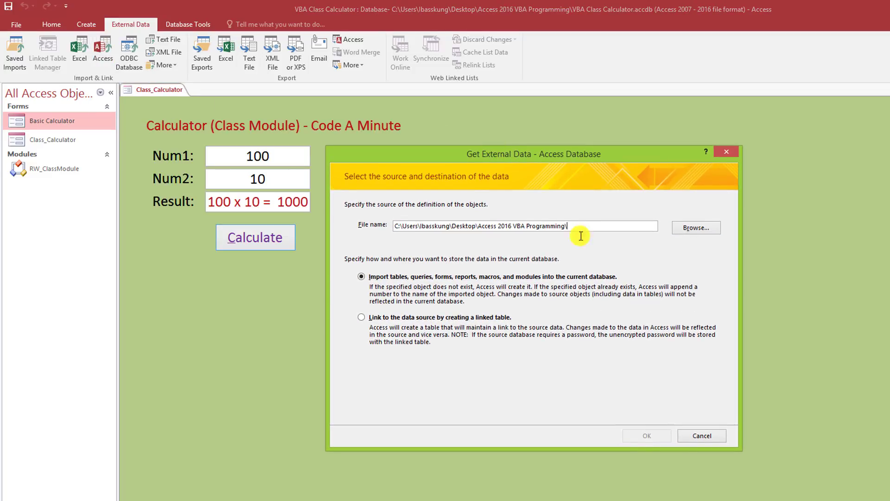
left_click(706, 230)
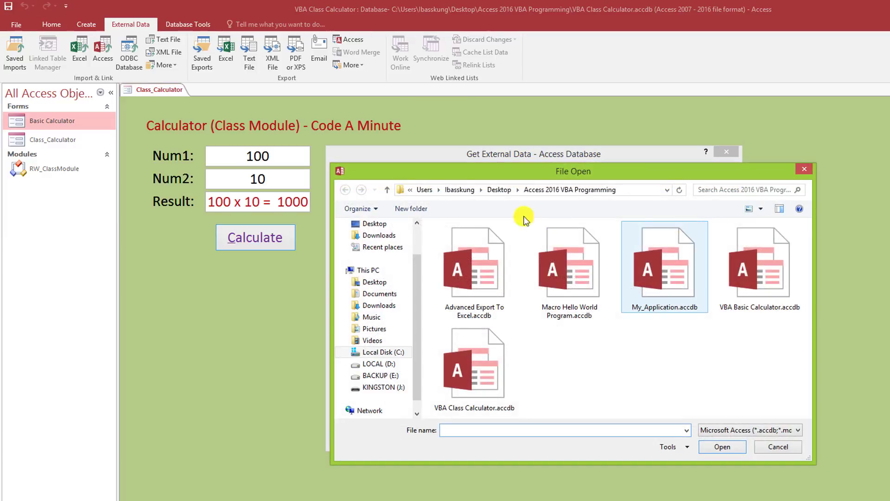
left_click(572, 266)
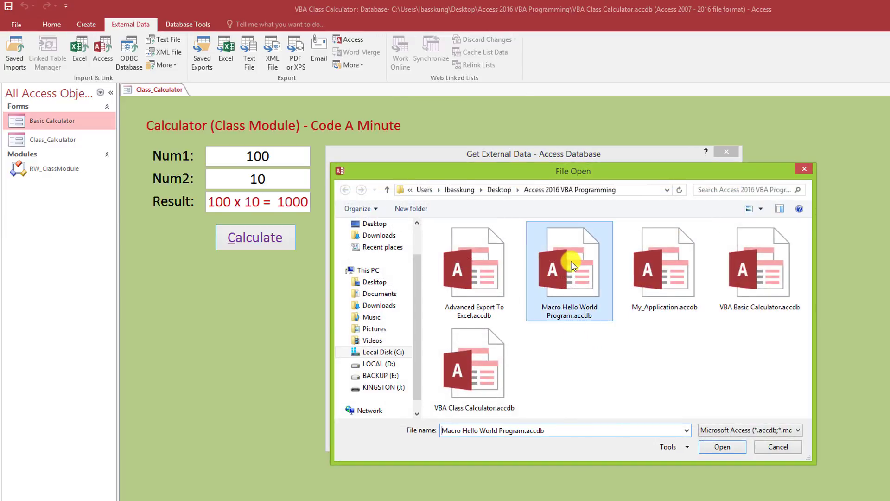
double_click(562, 288)
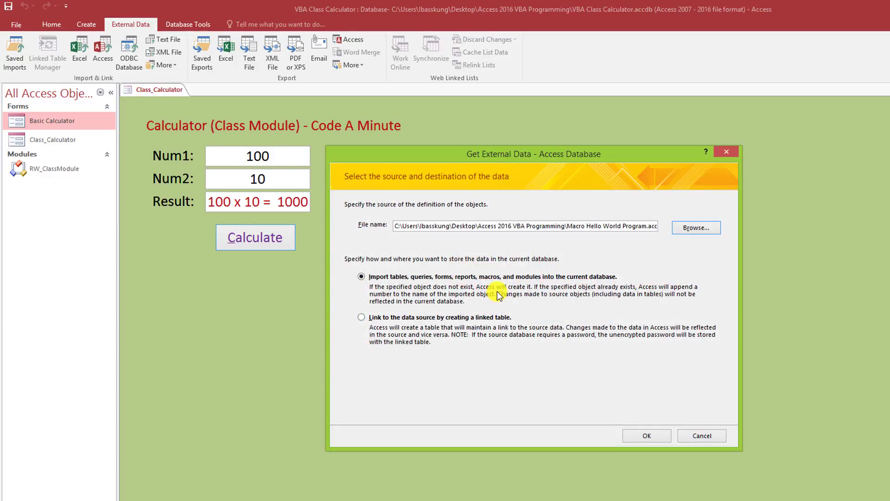
- Select the modHelloWorld and modMyMessage modules for import
left_click(647, 436)
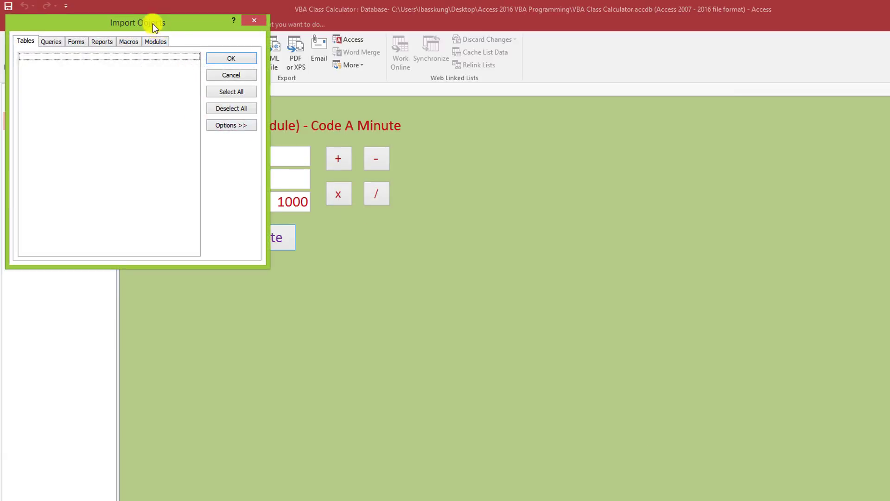
mouse_move(147, 23)
left_mouse_down()
mouse_move(520, 182)
mouse_move(468, 224)
left_mouse_up()
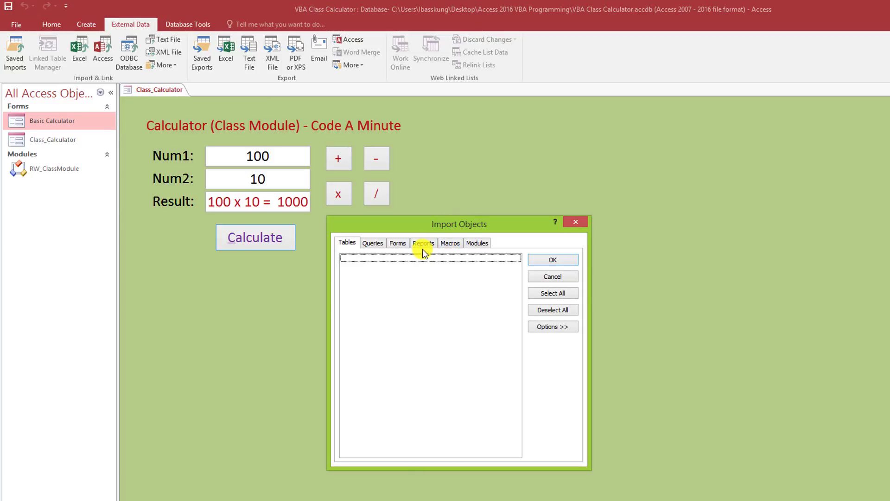
left_click(476, 245)
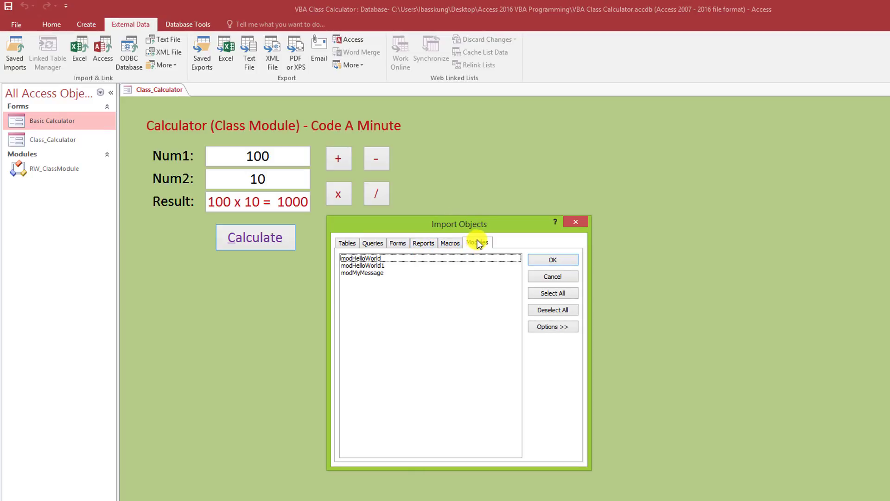
left_click(369, 258)
left_click(383, 273)
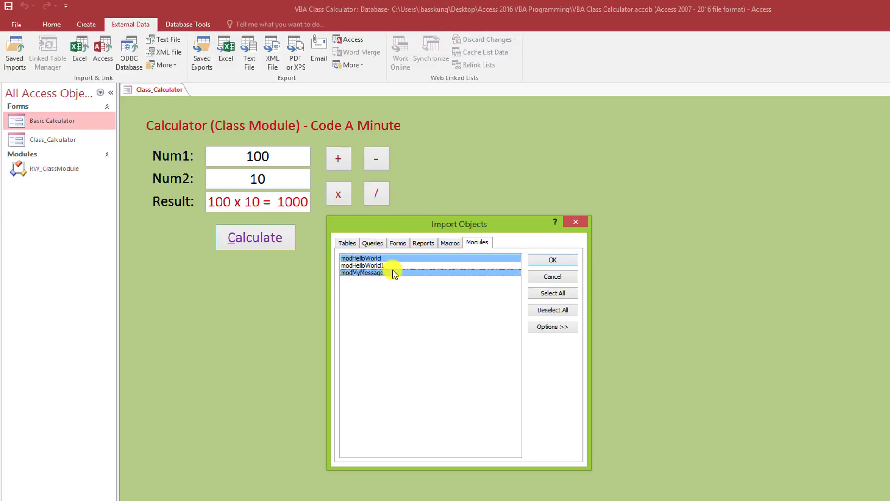
left_click(382, 265)
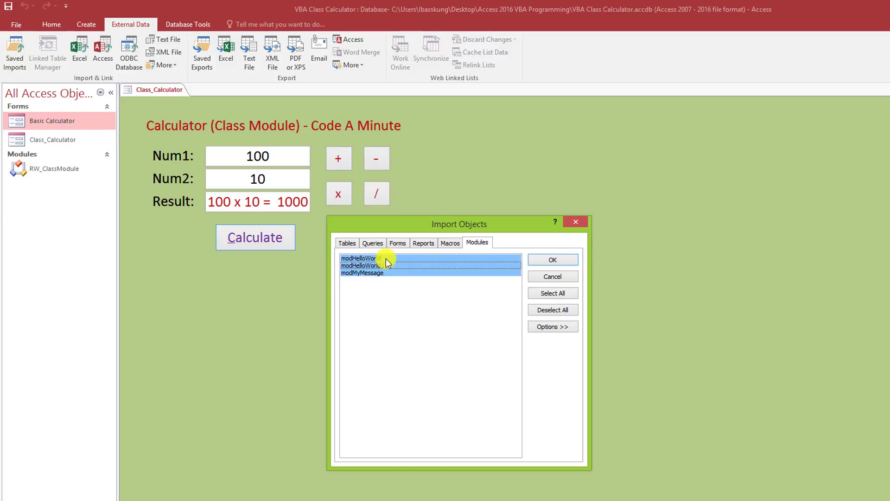
left_click(384, 258)
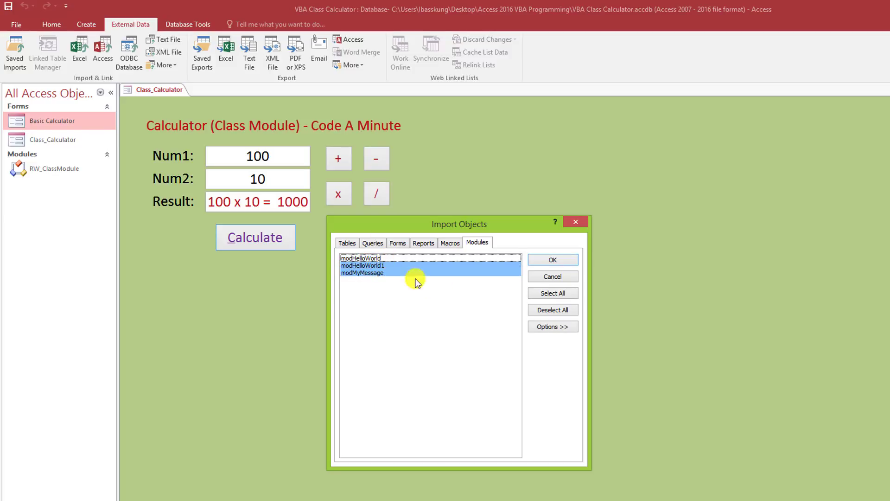
left_click(391, 265)
left_click(392, 273)
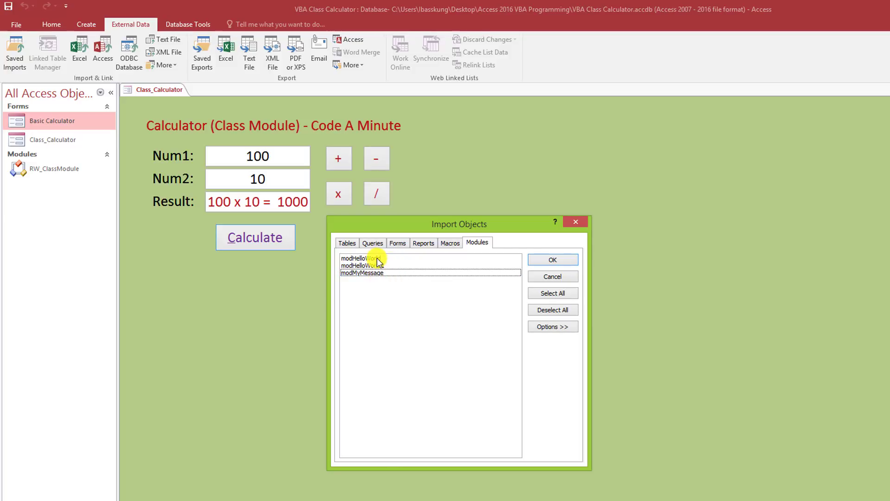
left_click(378, 258)
left_click(389, 274)
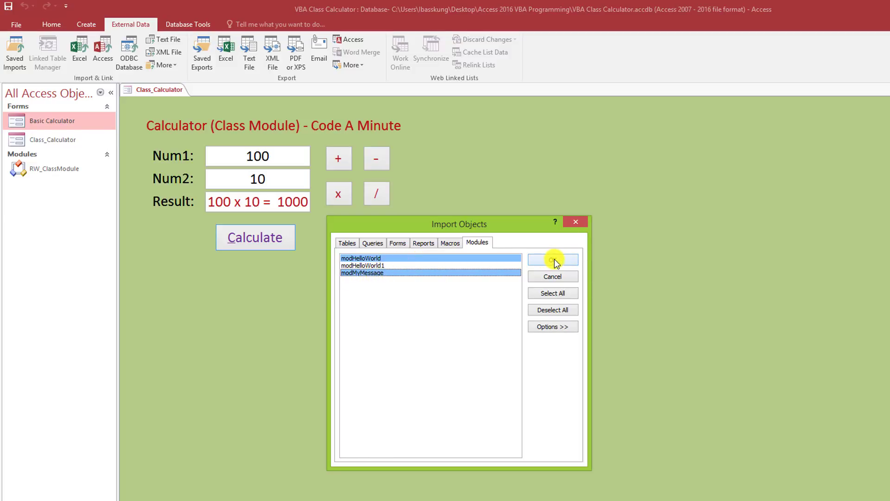
- Add the mcrHelloWorld macro to the selection and run the import
left_click(450, 243)
left_click(477, 242)
left_click(456, 244)
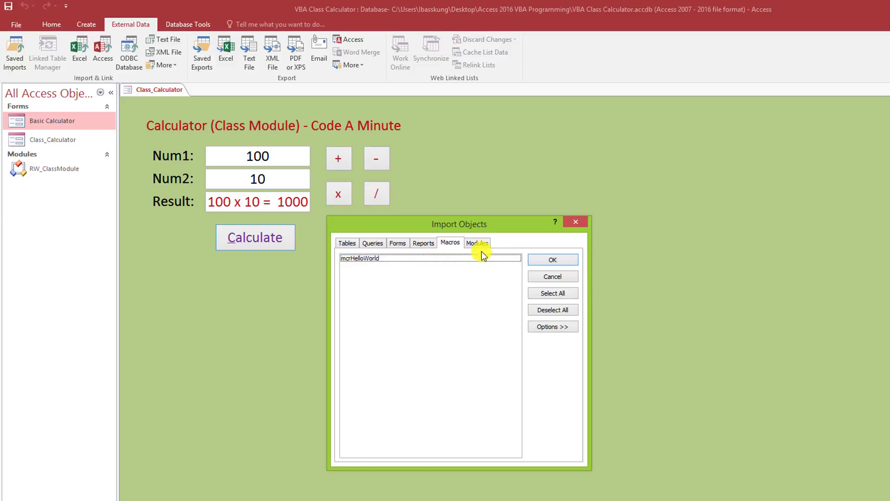
left_click(478, 243)
left_click(460, 243)
left_click(367, 258)
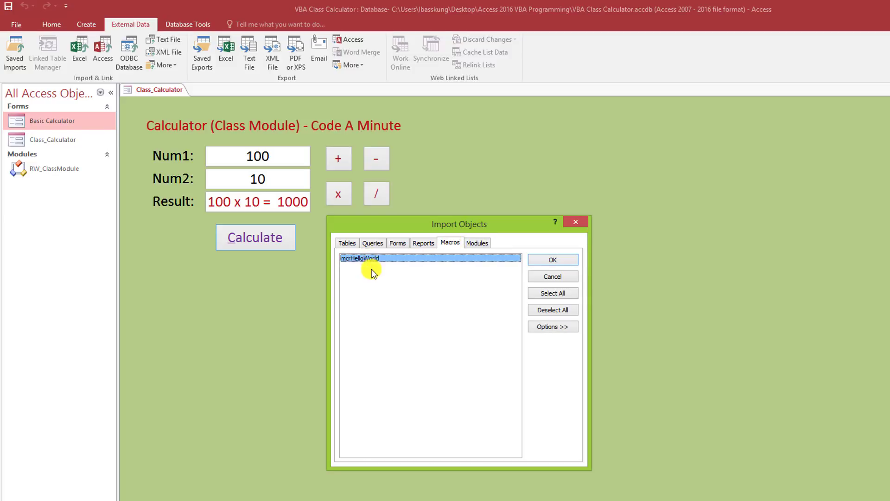
left_click(478, 242)
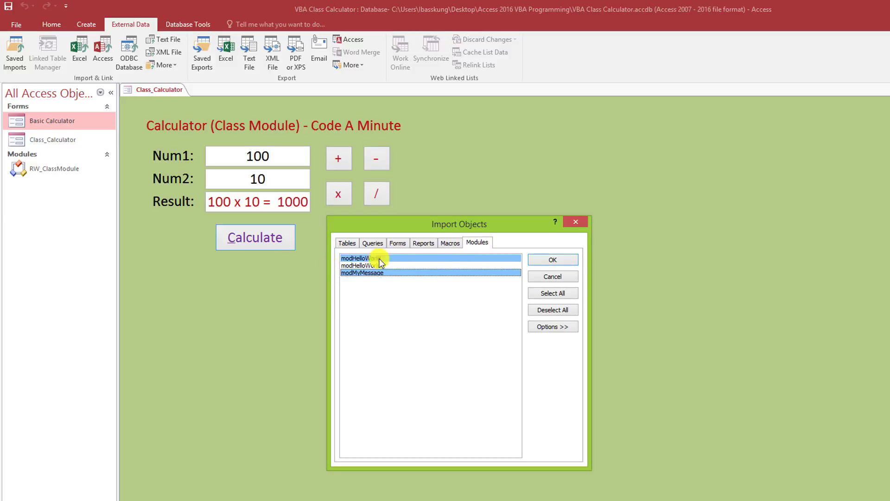
left_click(555, 260)
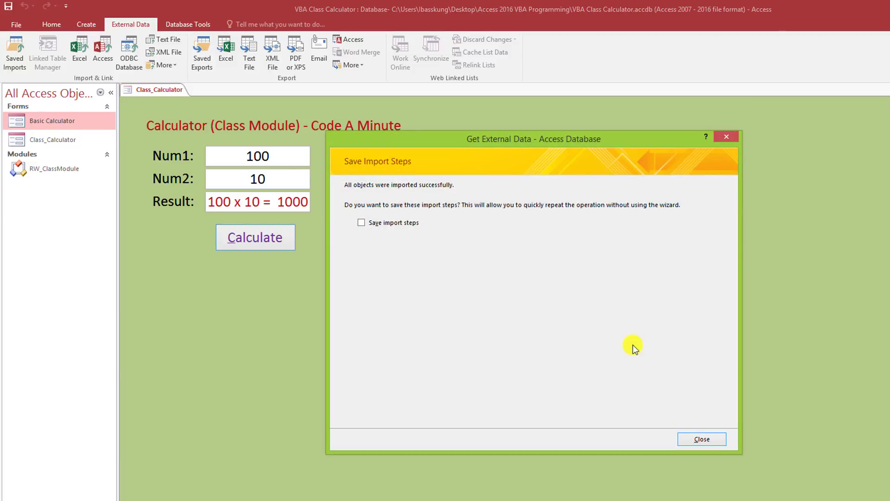
- Close the import wizard with 'Save import steps' left unchecked
left_click(362, 223)
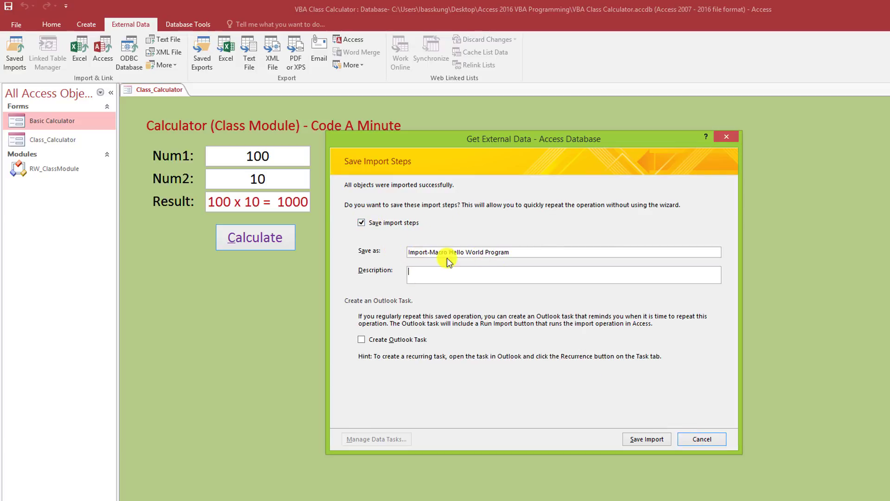
left_click(371, 226)
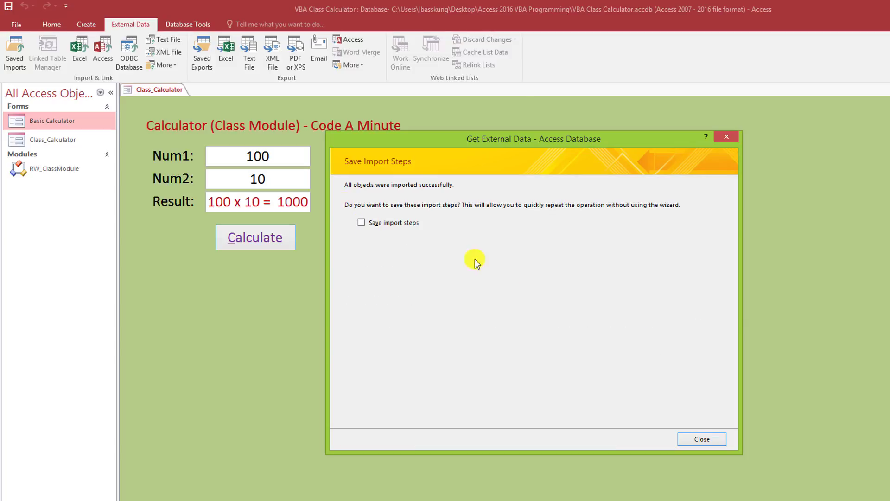
left_click(387, 223)
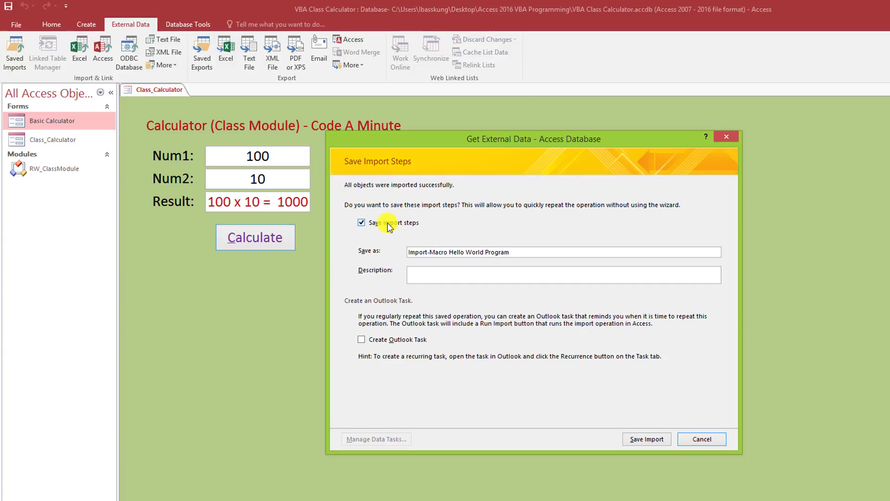
left_click(389, 226)
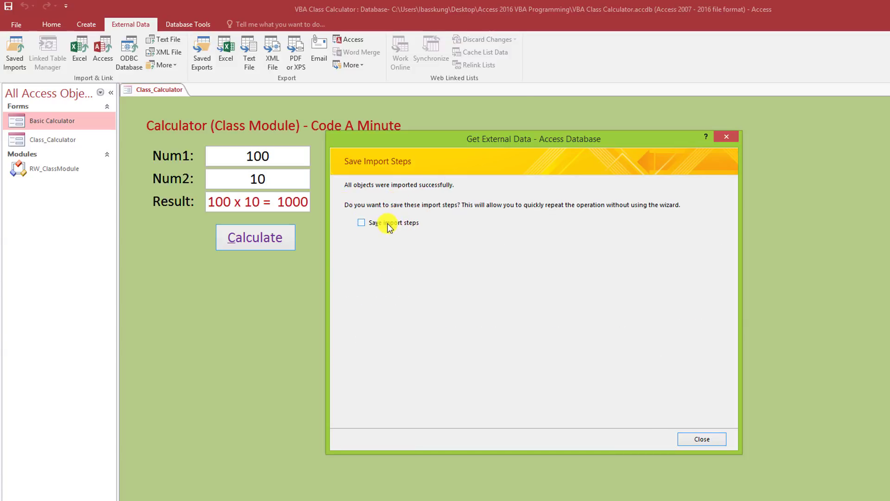
left_click(702, 440)
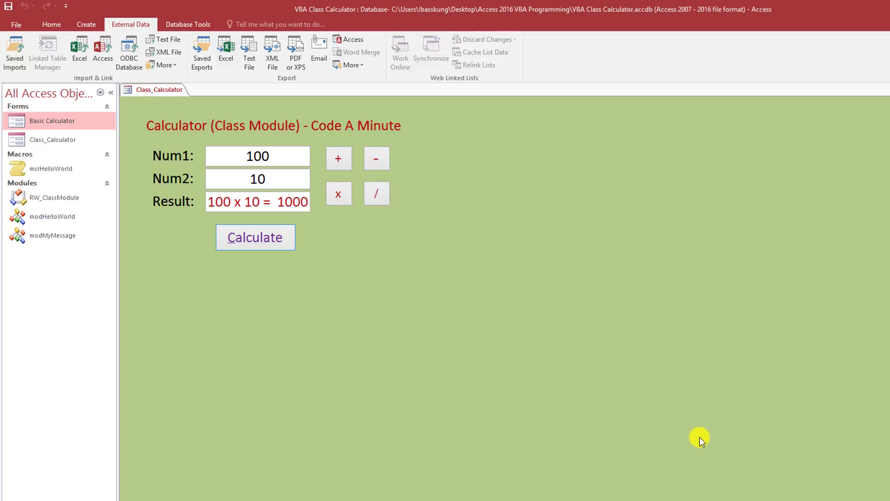
- Run the imported mcrHelloWorld macro
left_click(23, 168)
left_click(62, 219)
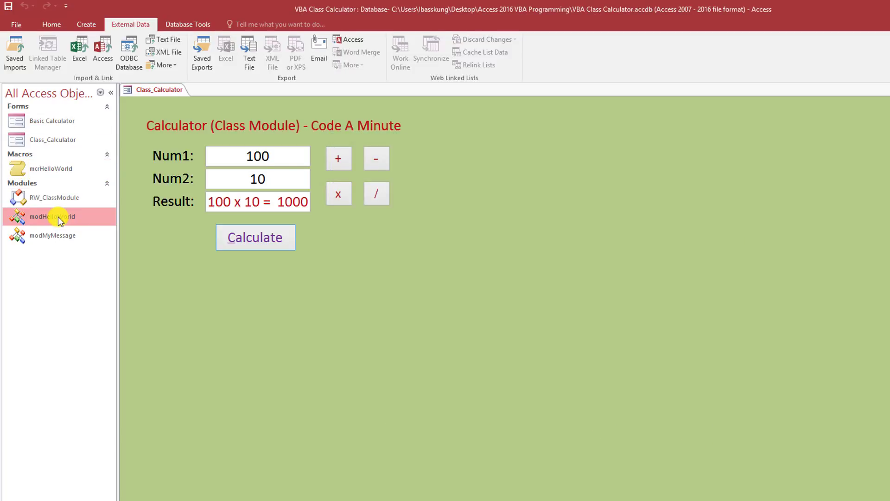
left_click(60, 237)
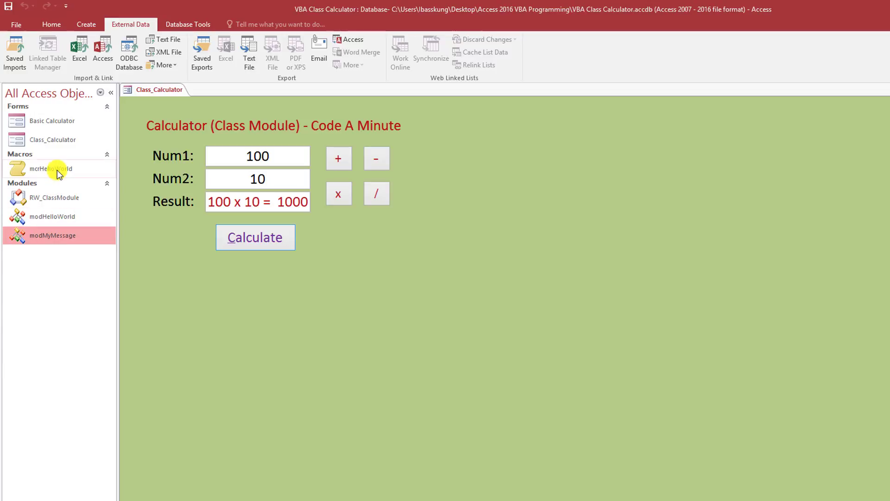
double_click(51, 169)
- Run the modHelloWorld procedure, dismiss the Hello World Program message and close the editor
double_click(65, 221)
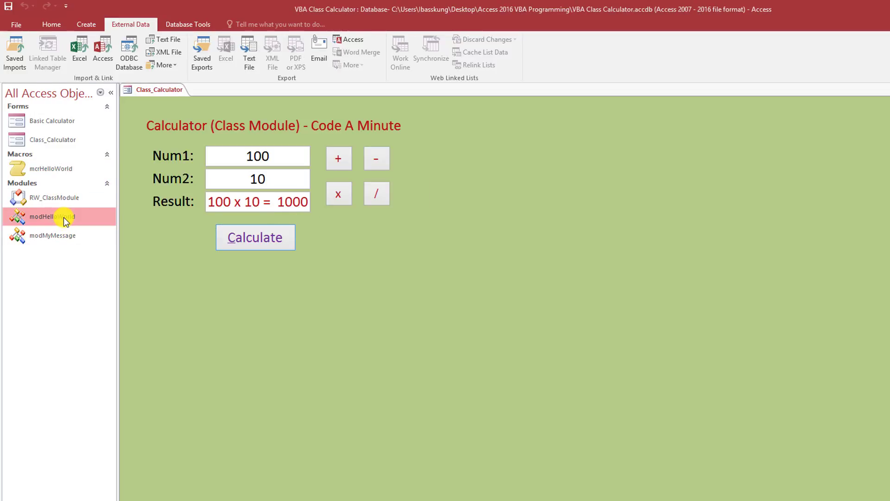
key("F5")
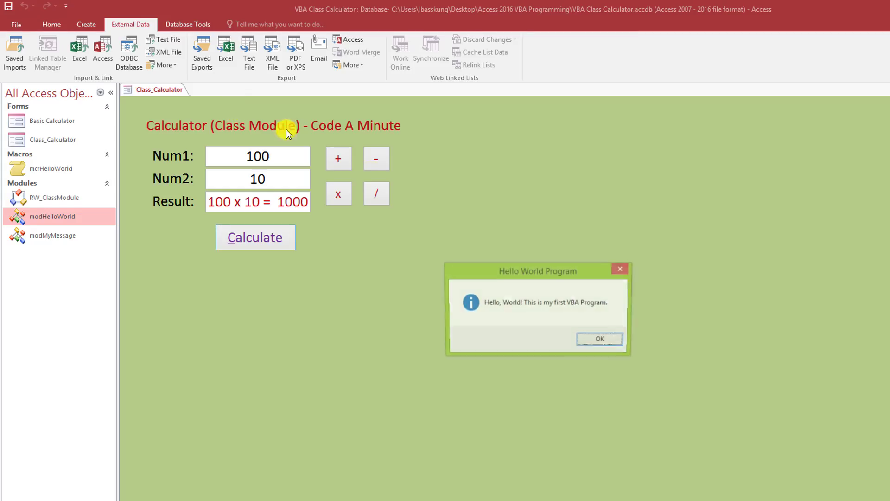
left_click(585, 340)
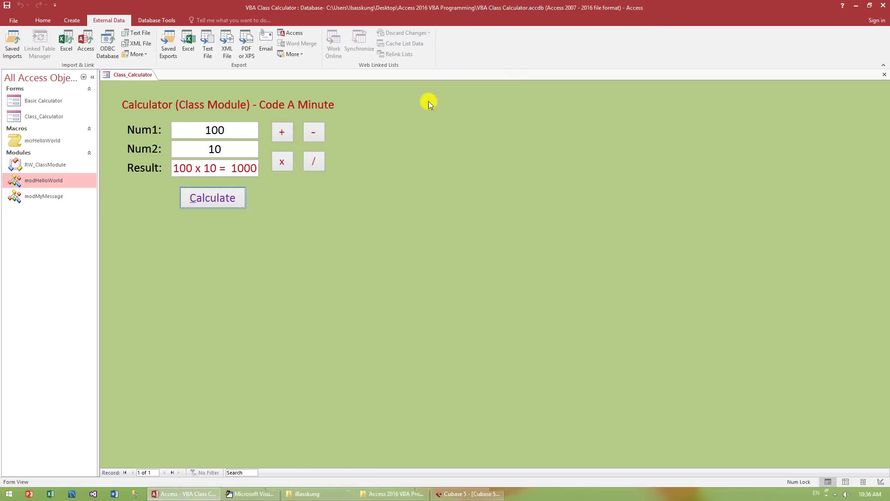
left_click(883, 5)
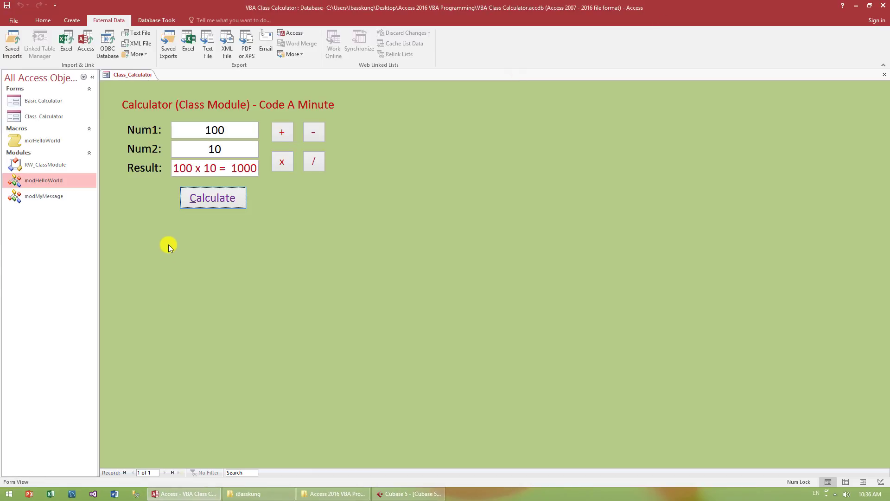